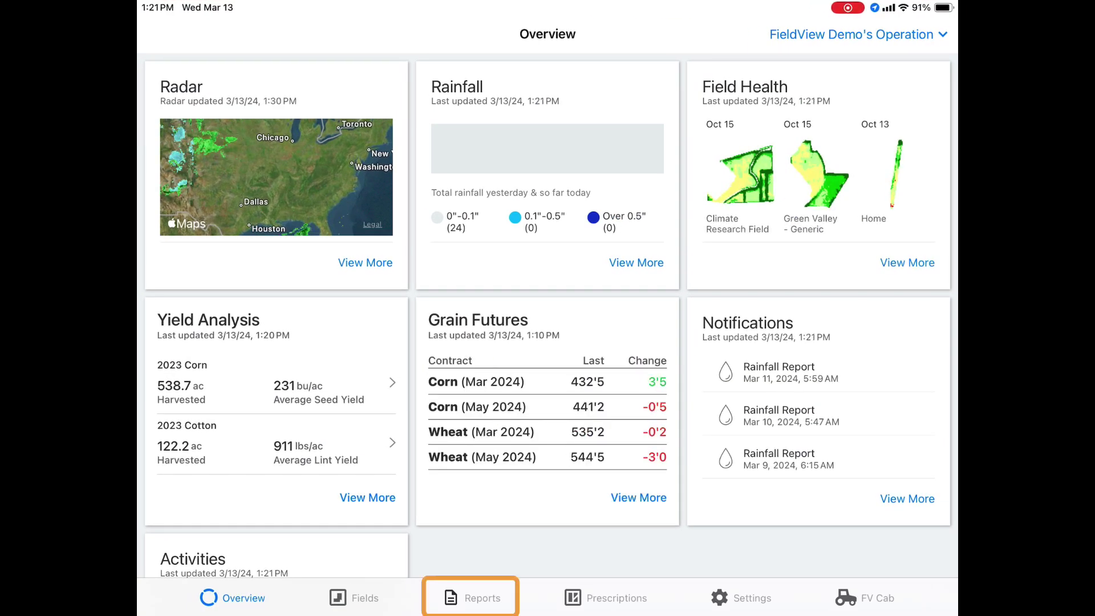
Open Reports to view the demo operation's planting, applications, yield and season-over-season summaries
click(471, 597)
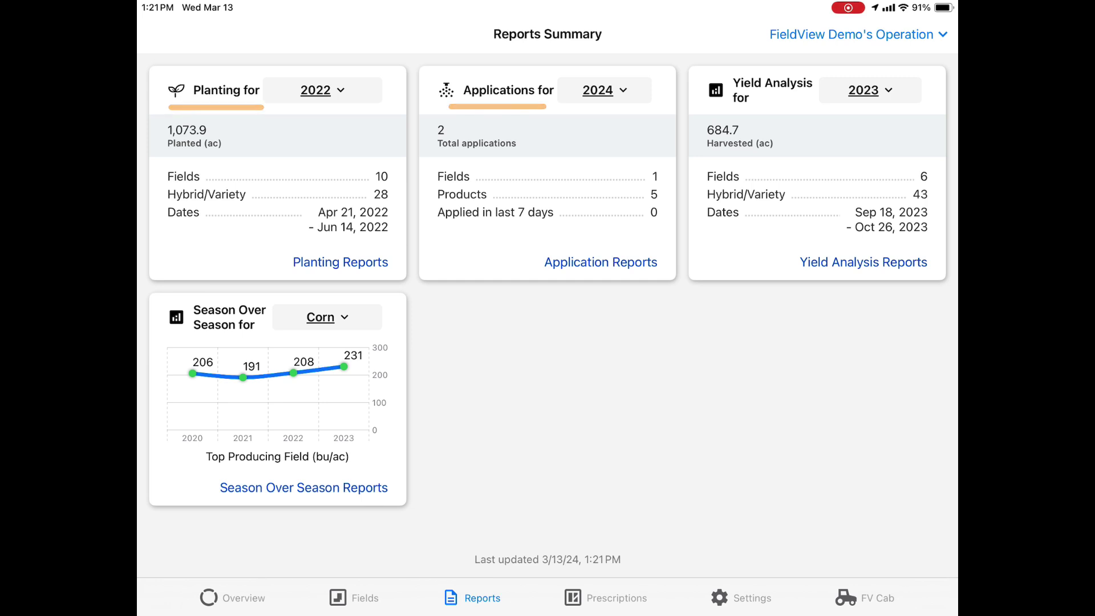
Open the planting report and switch it from 2022 Soybeans to 2023 Corn
click(338, 264)
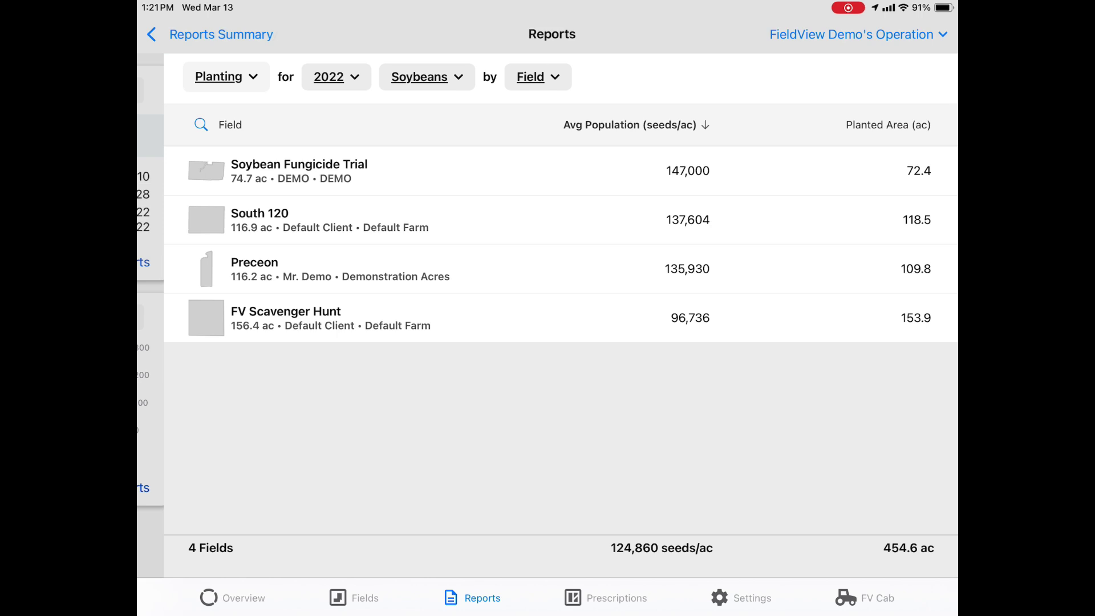
click(309, 75)
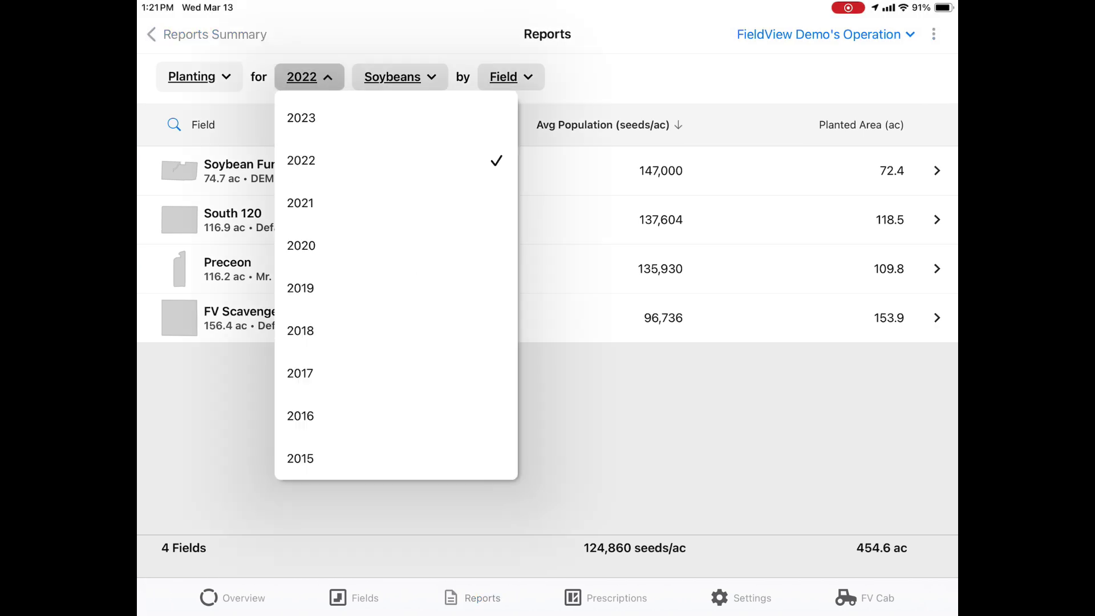
click(301, 117)
click(392, 76)
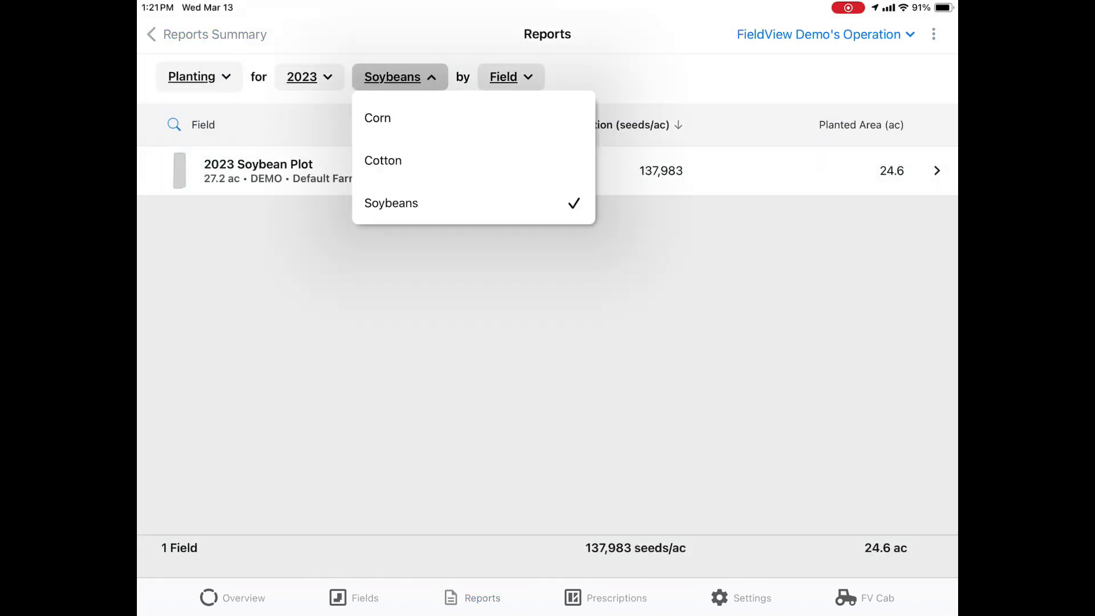
click(378, 117)
click(481, 76)
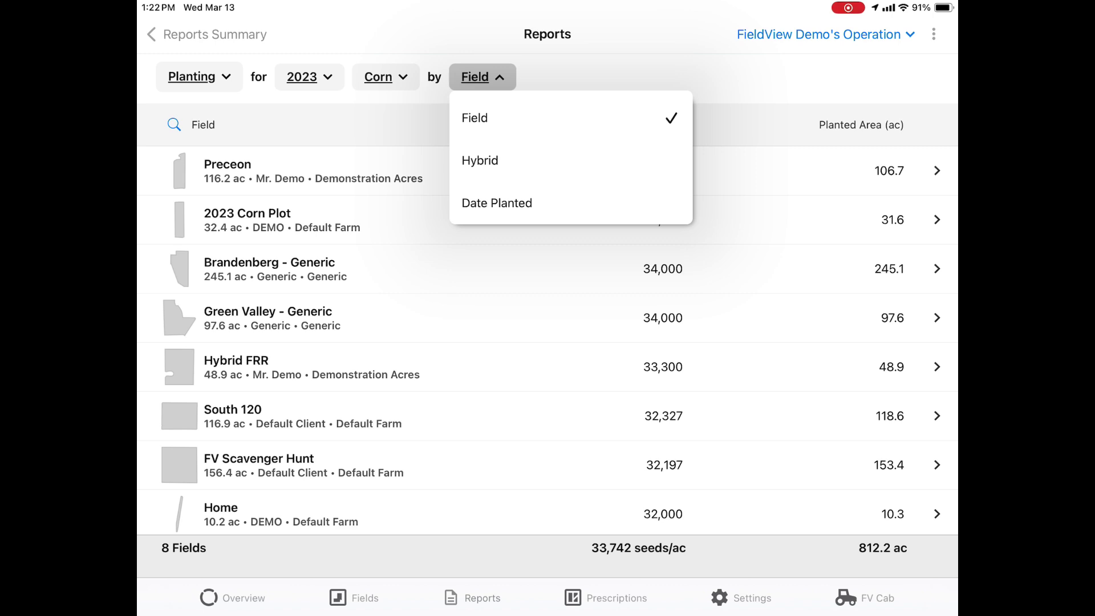
Group the 2023 corn planting report by hybrid and inspect Bayer 112 SS's field breakdown
click(485, 164)
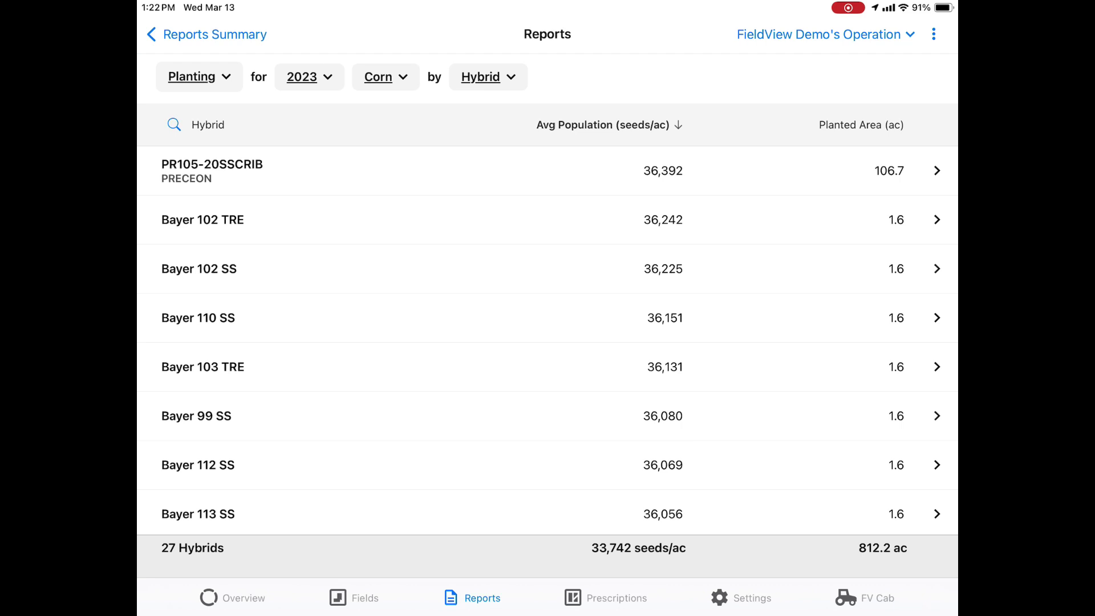
click(203, 465)
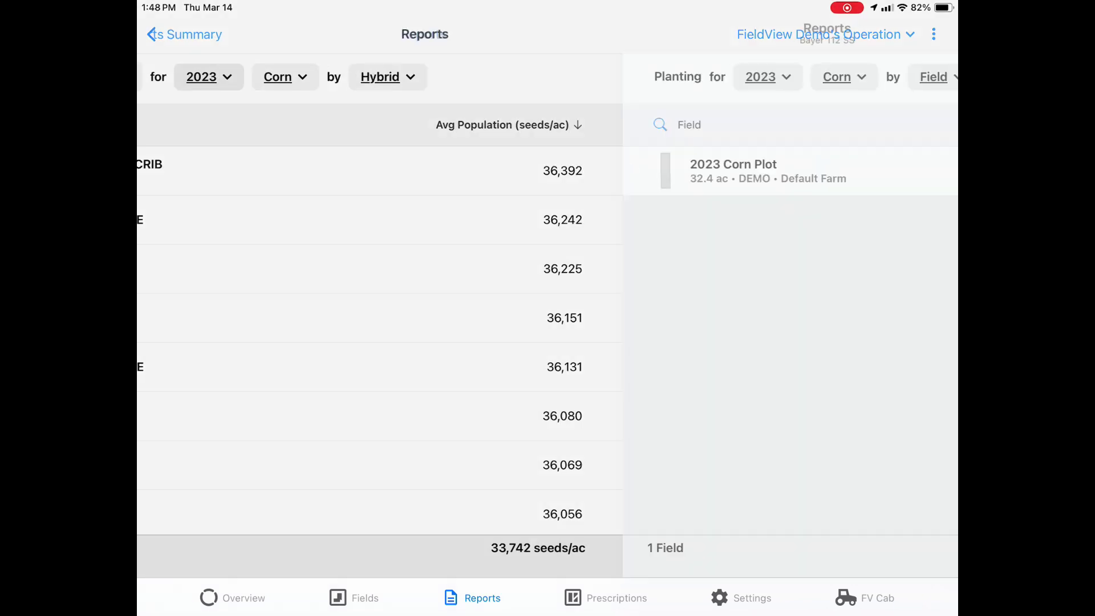
click(180, 36)
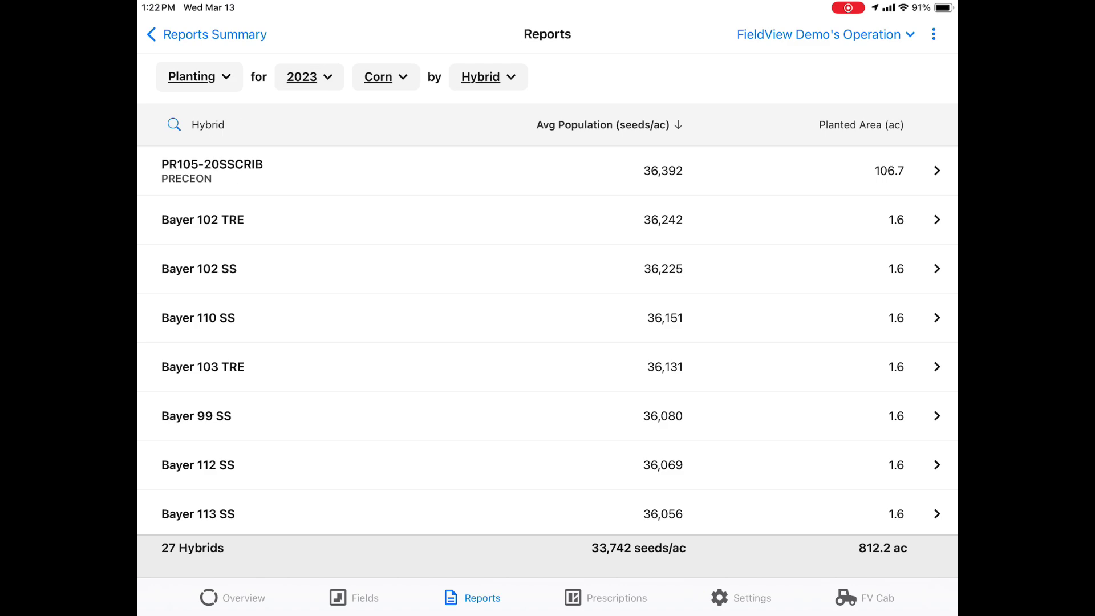
Regroup the planting report by field and open the 2023 Corn Plot details
click(488, 77)
click(479, 119)
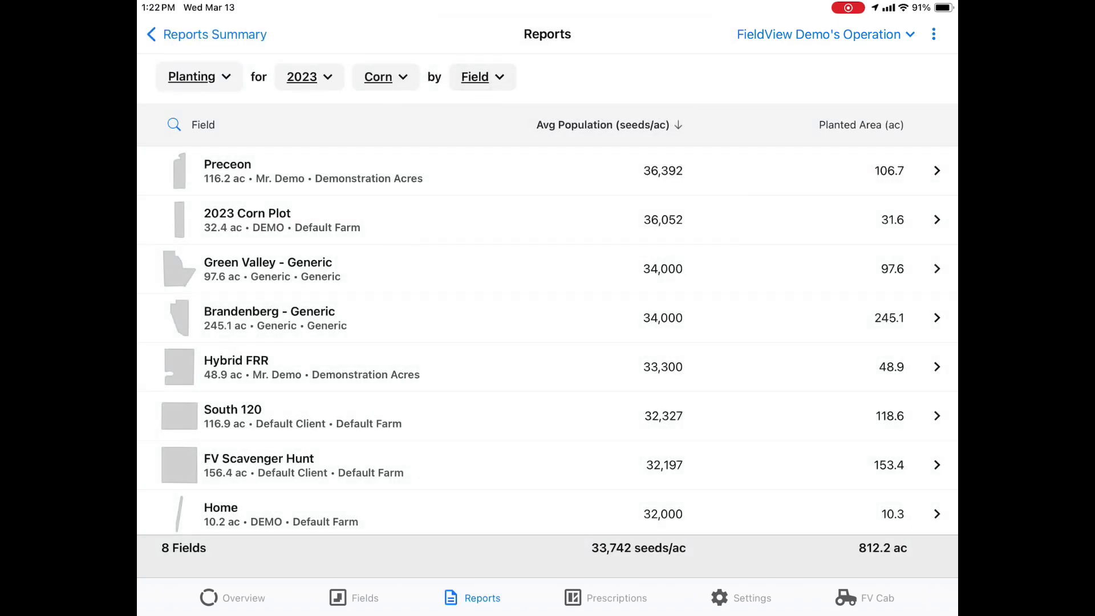
click(248, 216)
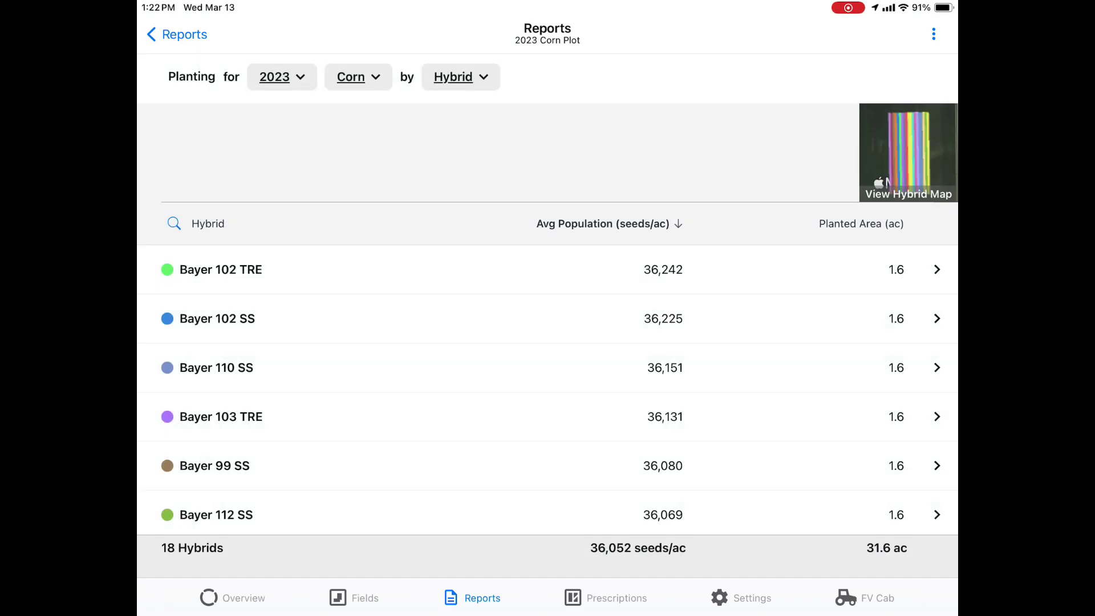
Return to the summary, open Application Reports and set the year to 2023
click(176, 34)
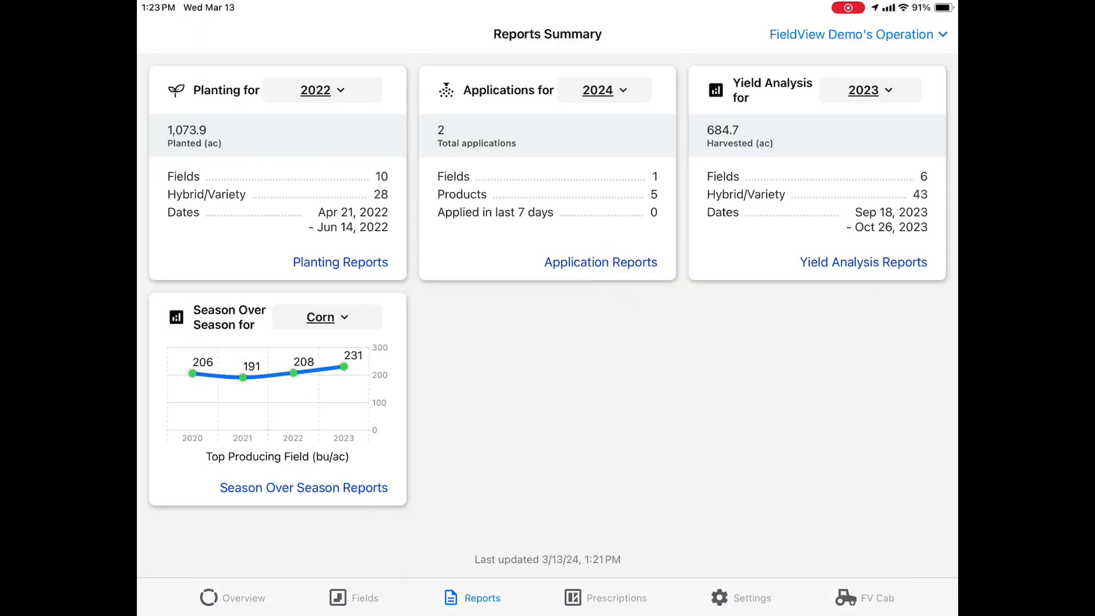
click(601, 262)
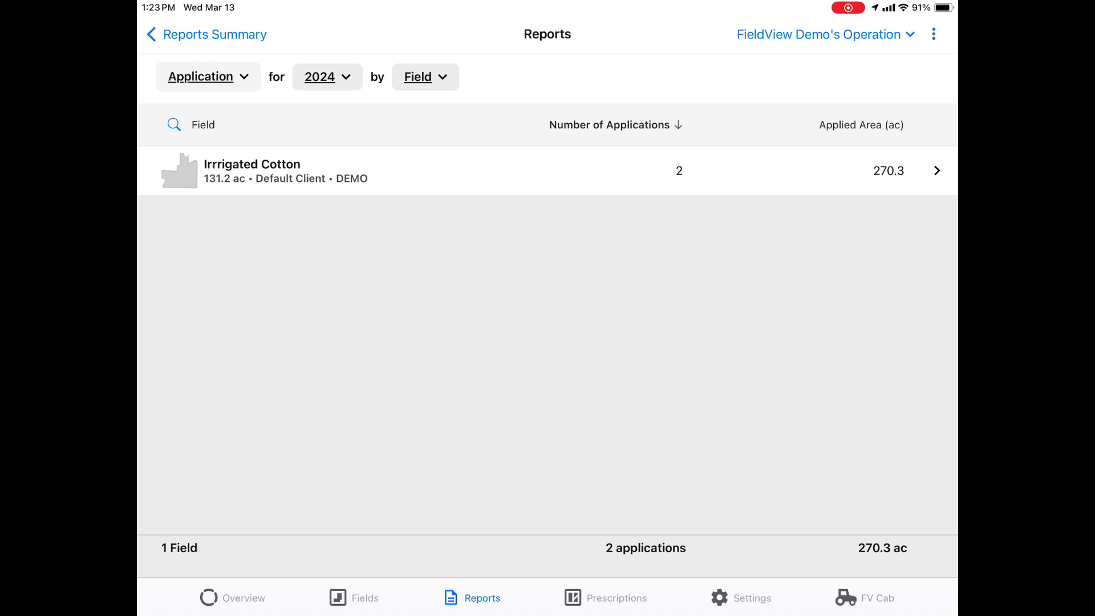
click(327, 76)
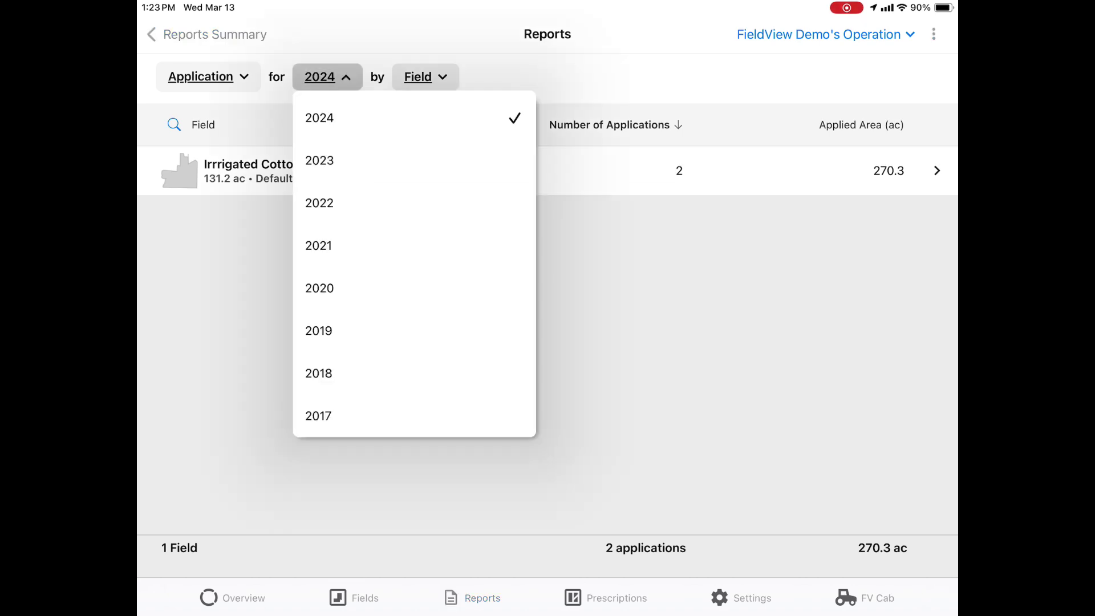
click(319, 161)
click(425, 76)
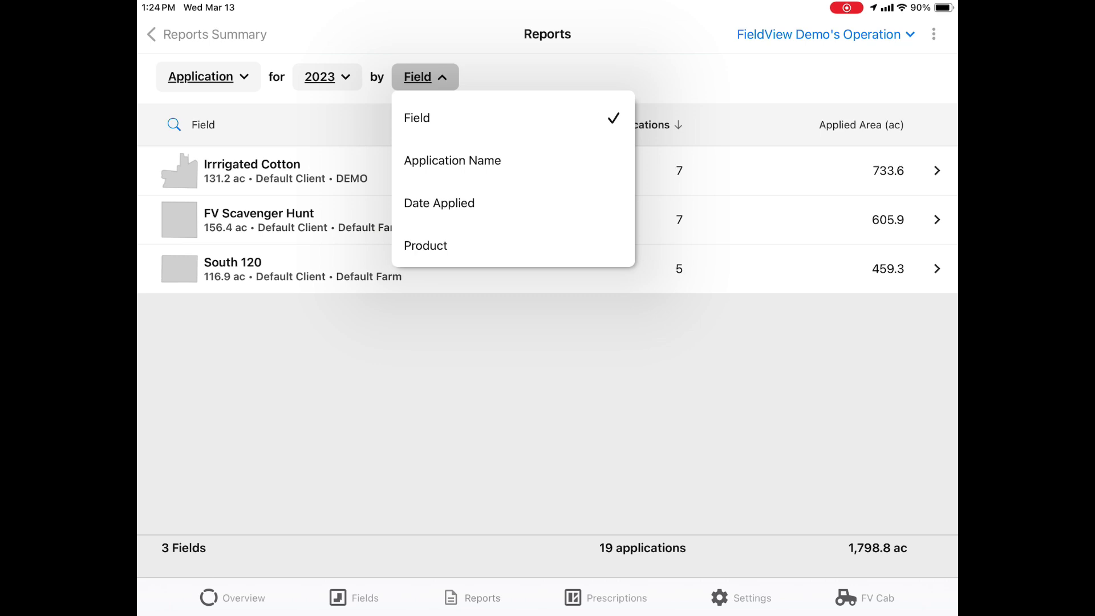
Group the 2023 applications by application name, sorted by largest amount first
click(452, 160)
click(539, 124)
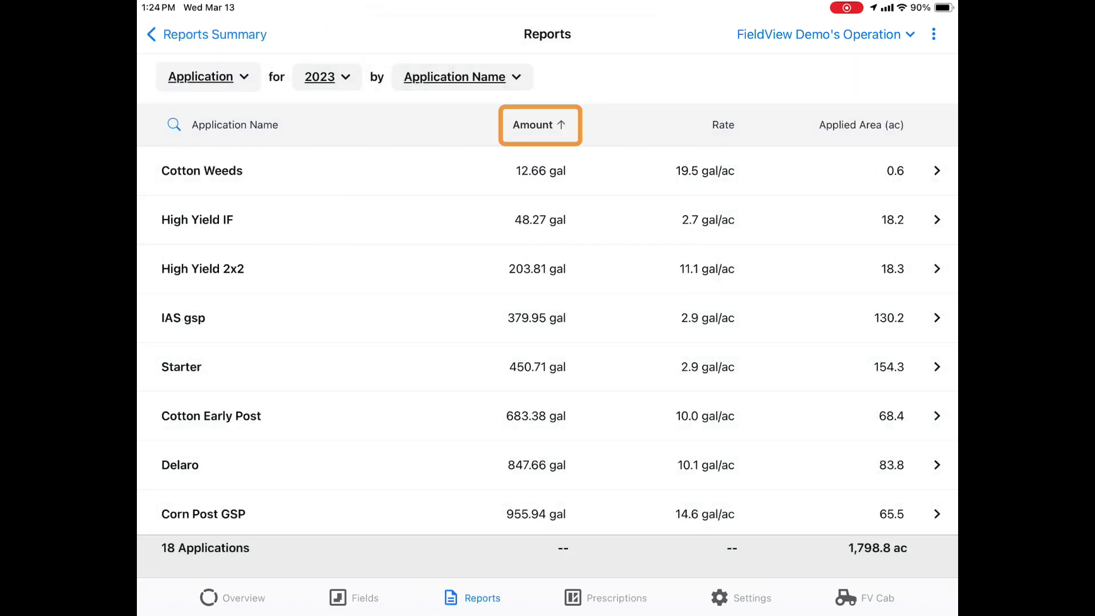
click(539, 124)
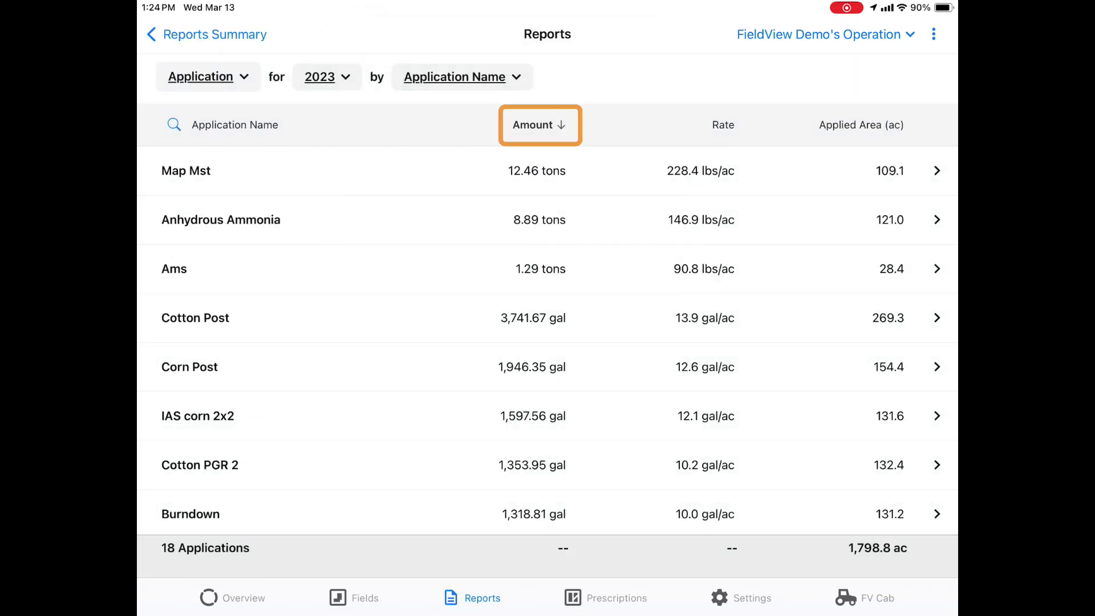
View the Corn Post application, then create a PDF of the by-field report
click(191, 368)
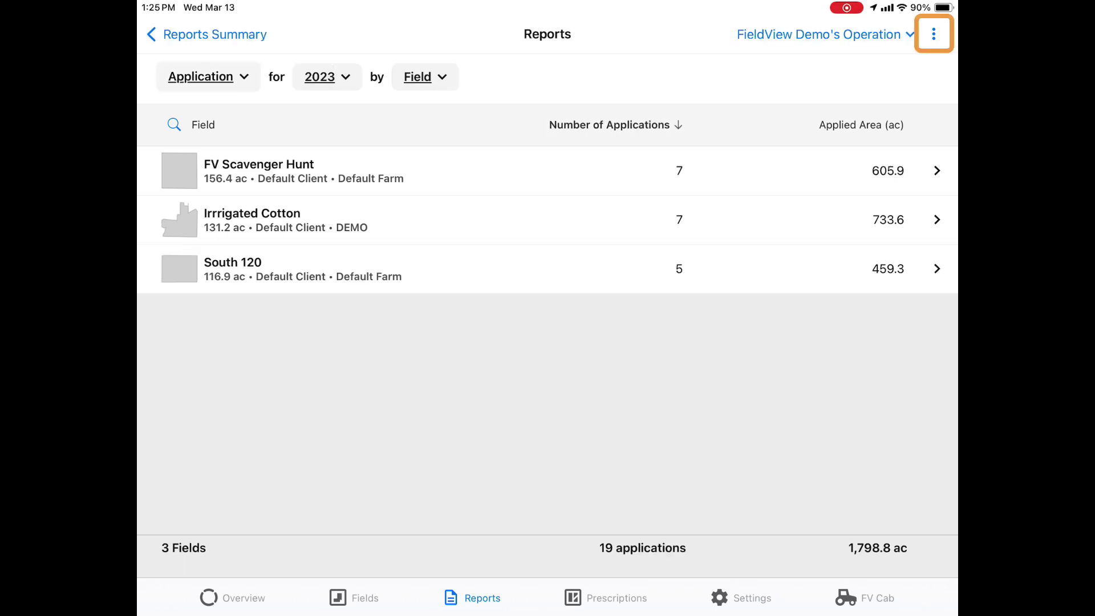
click(933, 35)
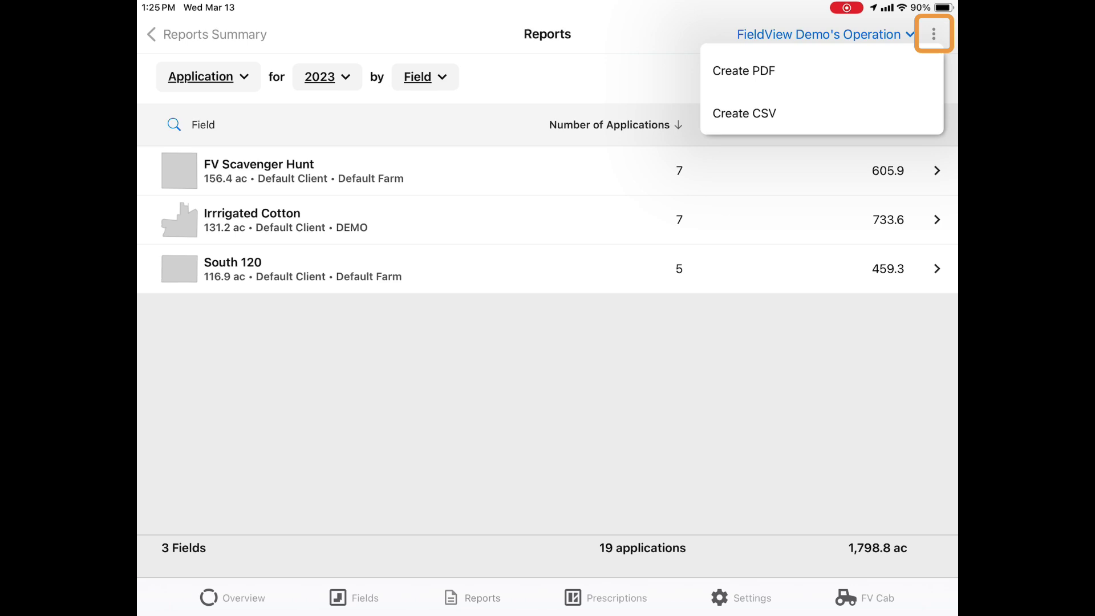
click(744, 71)
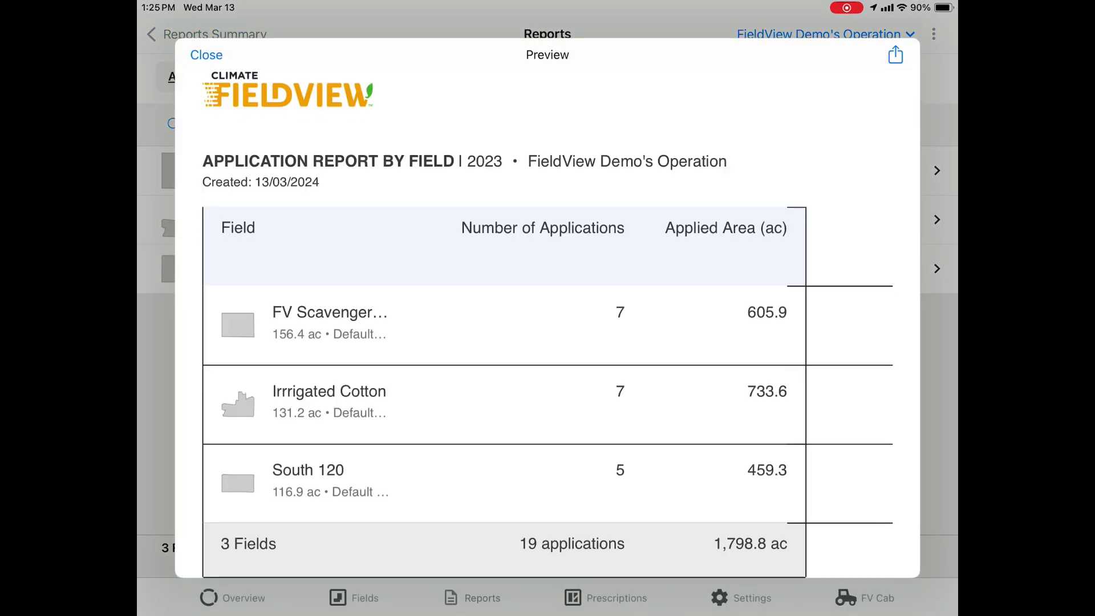
Bring up the share options for the 2023 Application Report by Field PDF preview
click(895, 55)
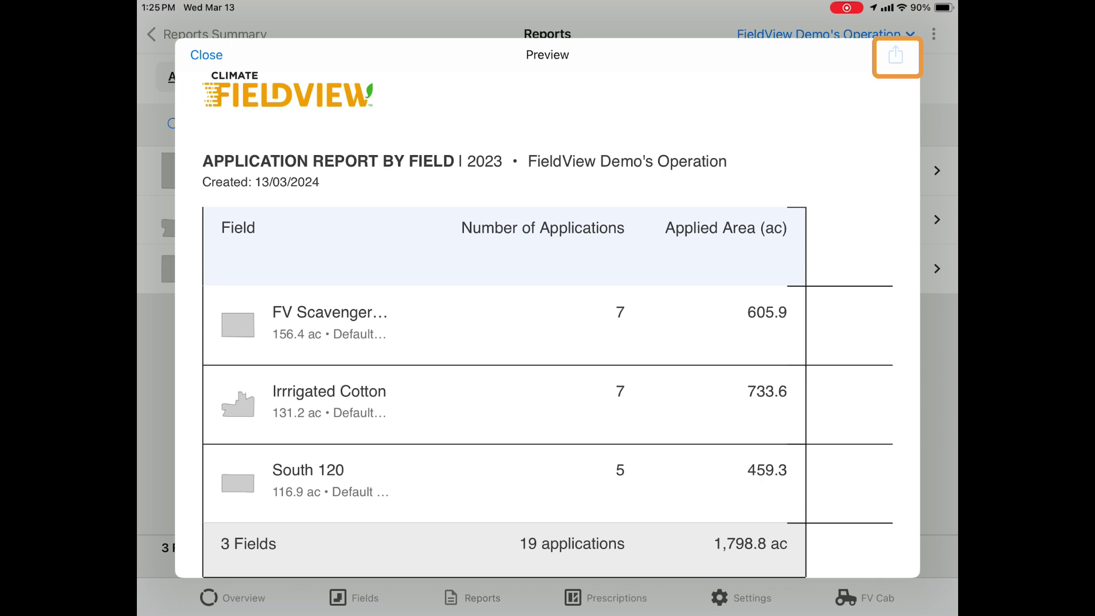